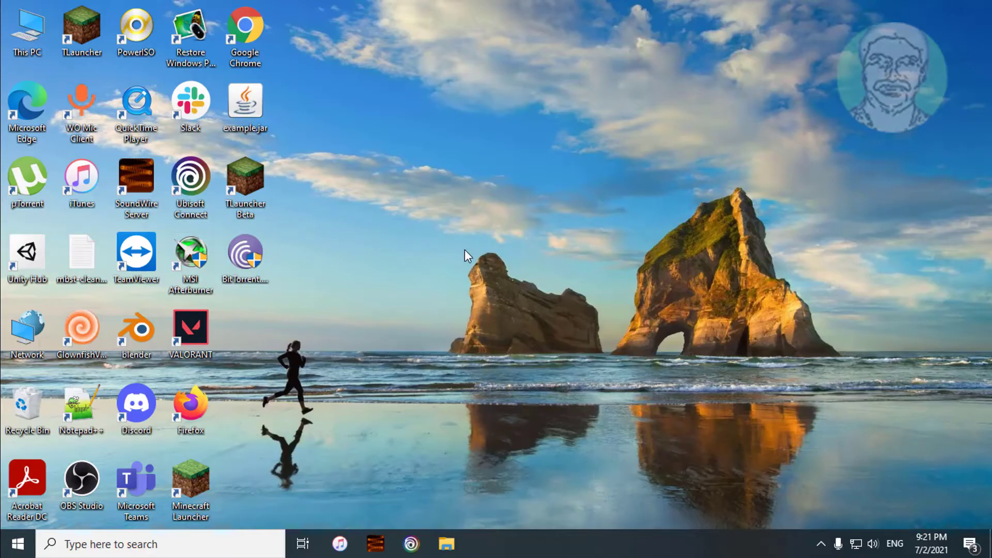
Check the desktop right-click menu, then run regedit as administrator from Windows Search.
right_click(438, 191)
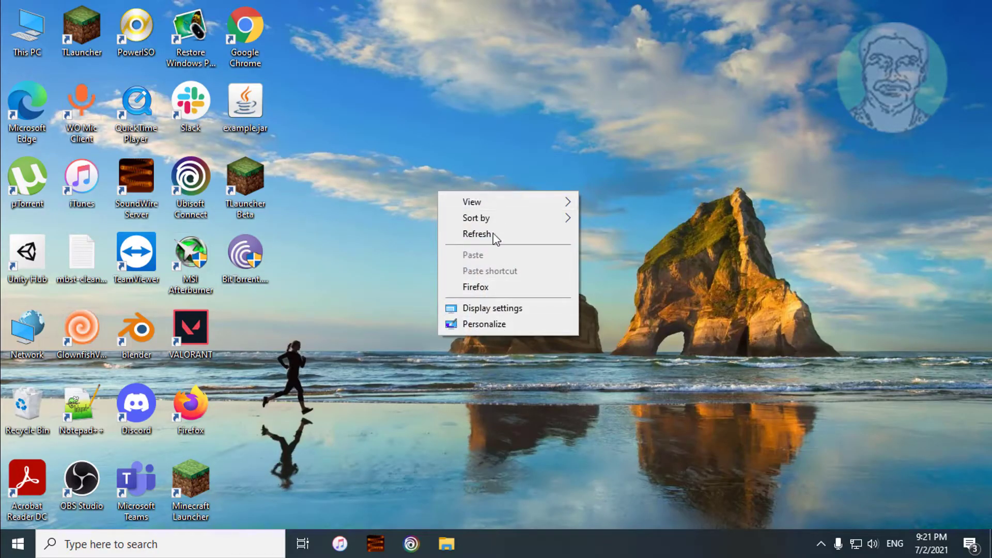
click(624, 378)
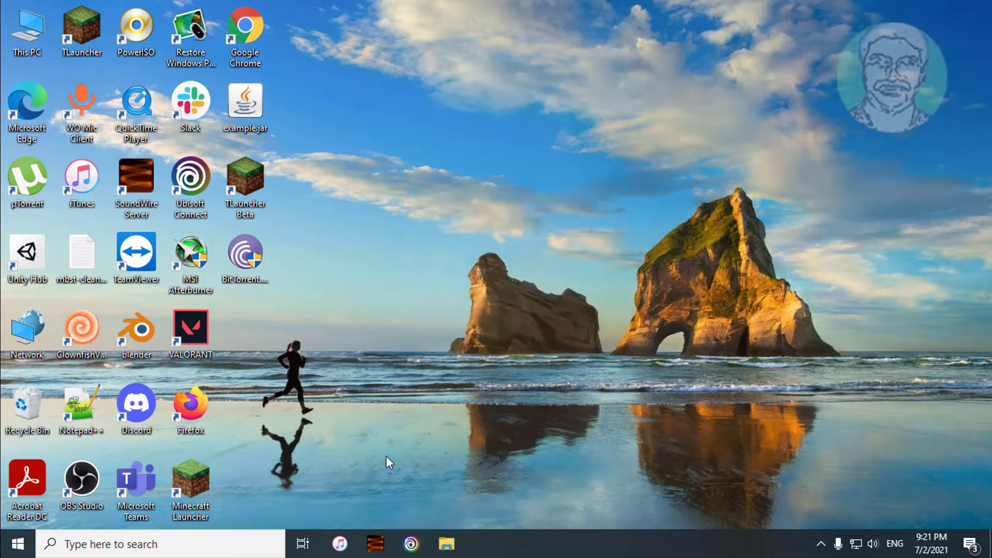
click(114, 546)
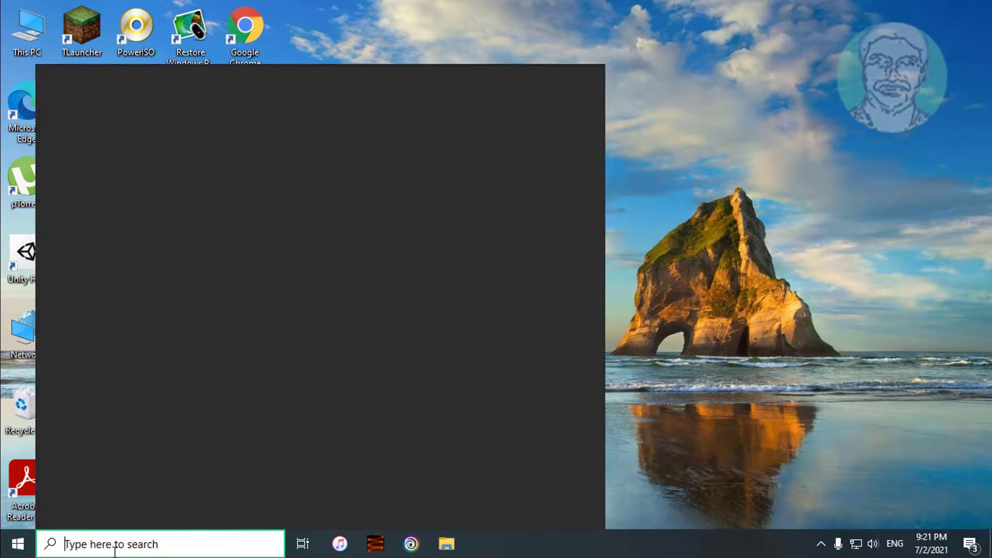
text(regedit)
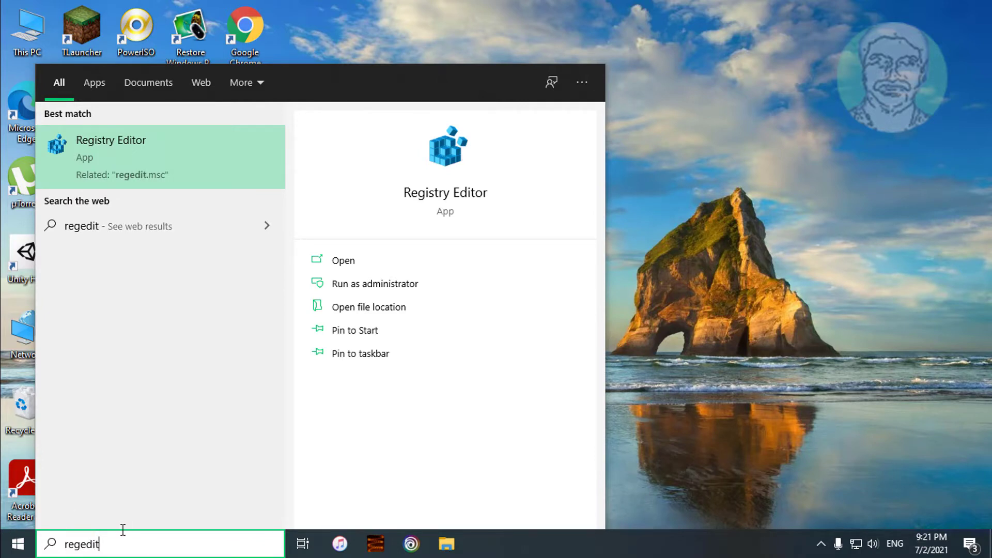
right_click(138, 145)
click(203, 159)
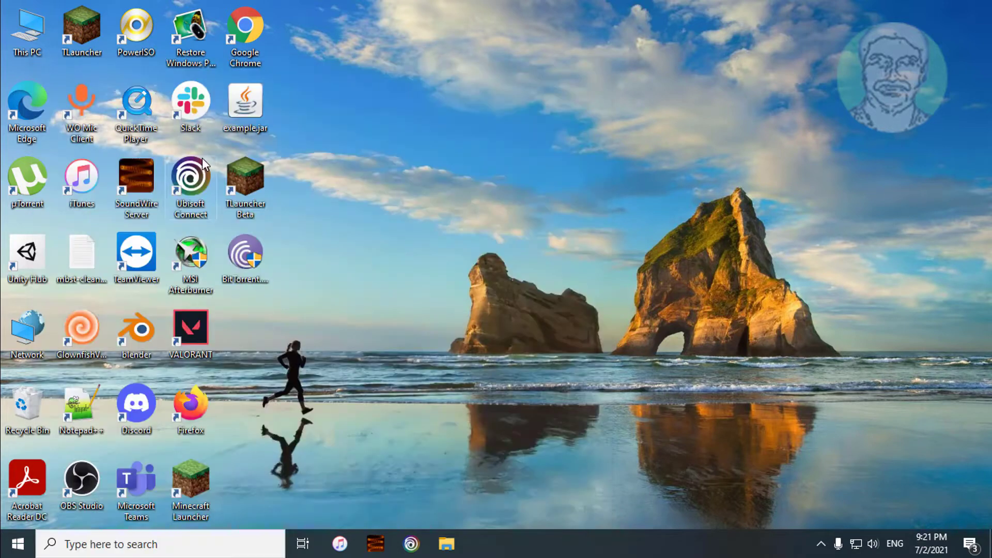
Approve the UAC prompt and expand HKEY_CLASSES_ROOT toward the Directory key.
click(445, 364)
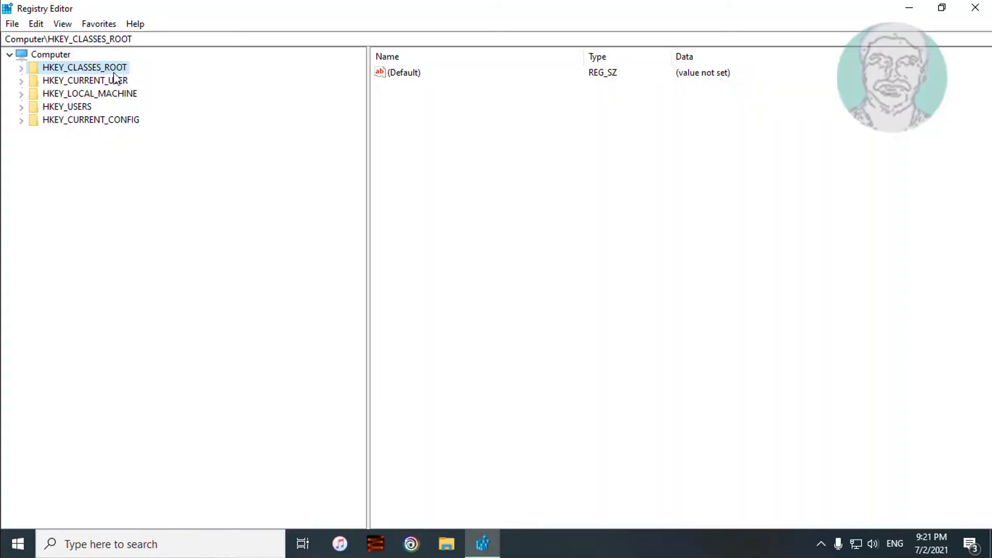
click(21, 68)
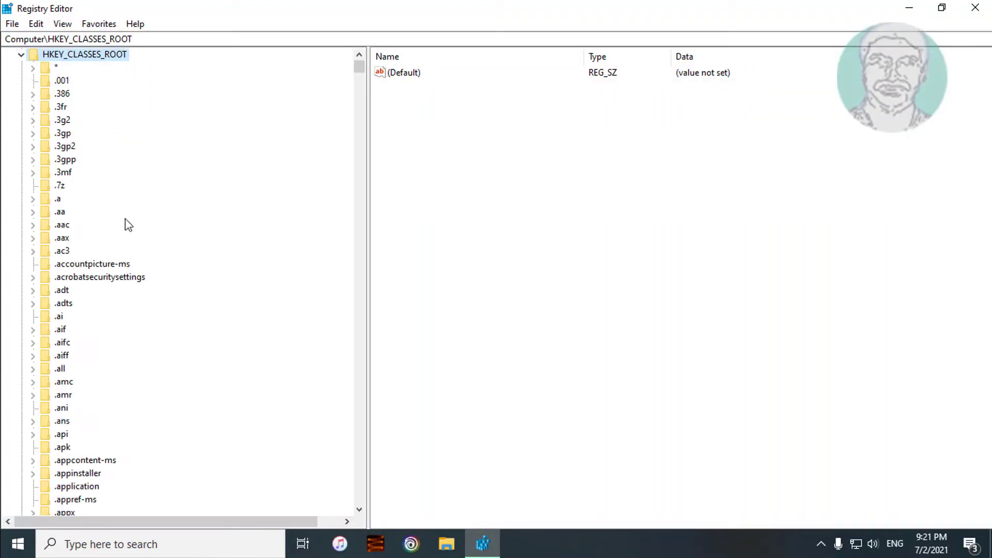
scroll(125, 289, down, 6)
scroll(125, 290, down, 8)
scroll(125, 289, down, 8)
scroll(125, 289, down, 8)
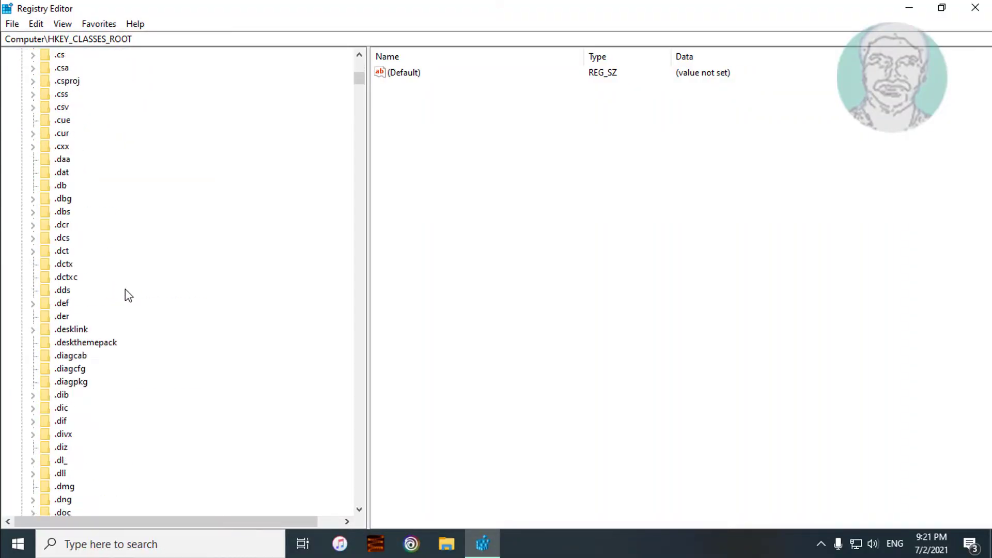
scroll(125, 289, down, 12)
scroll(125, 289, down, 12)
scroll(124, 290, down, 12)
scroll(119, 310, down, 12)
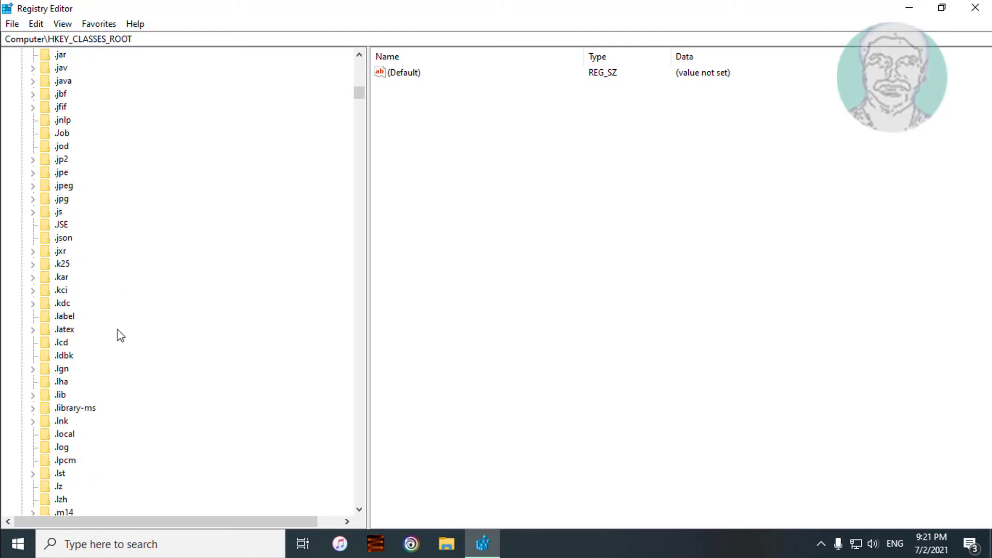
scroll(118, 334, down, 10)
scroll(149, 348, down, 10)
scroll(150, 328, down, 10)
scroll(131, 336, down, 10)
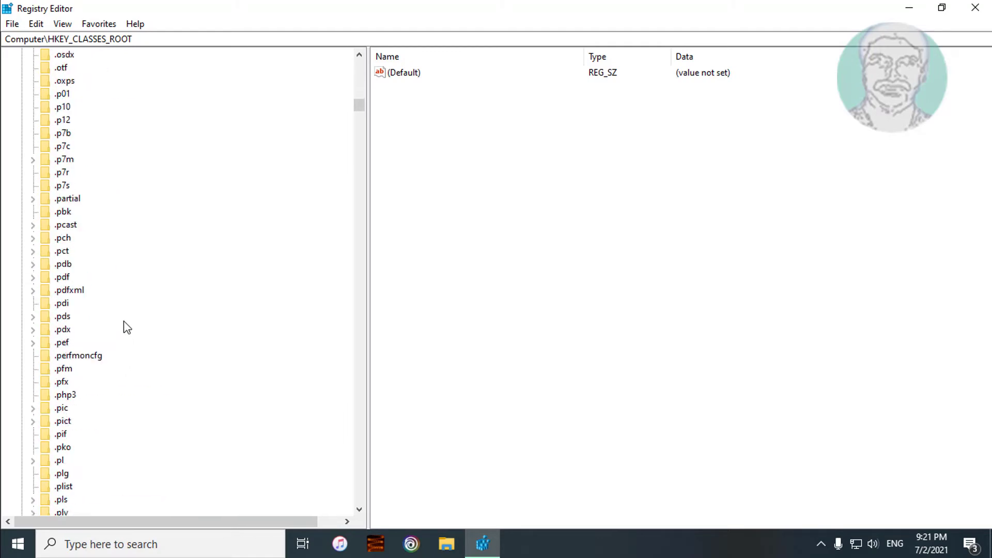
scroll(124, 328, down, 10)
scroll(123, 327, down, 10)
scroll(124, 328, down, 10)
scroll(122, 332, down, 10)
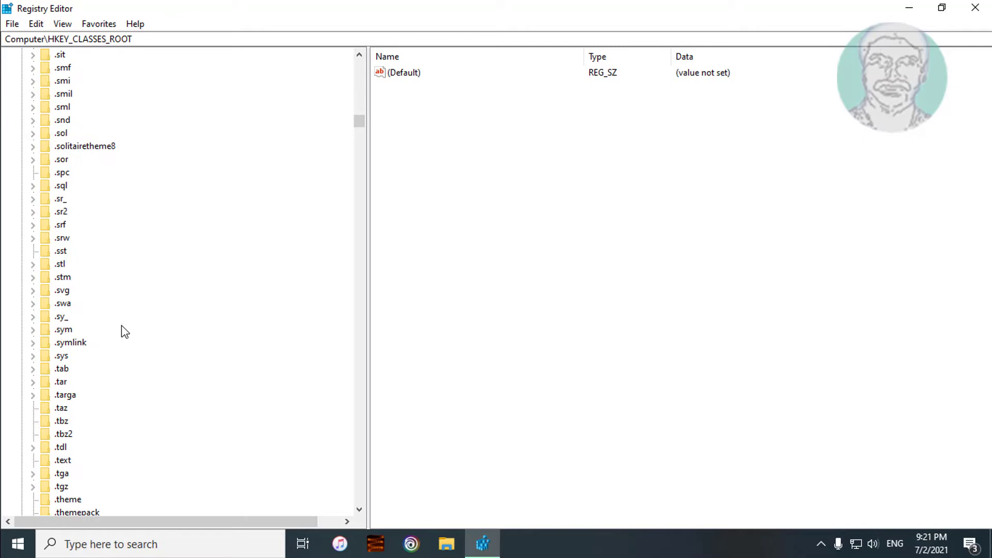
scroll(124, 332, down, 10)
scroll(122, 327, down, 10)
scroll(124, 326, down, 10)
scroll(120, 332, down, 10)
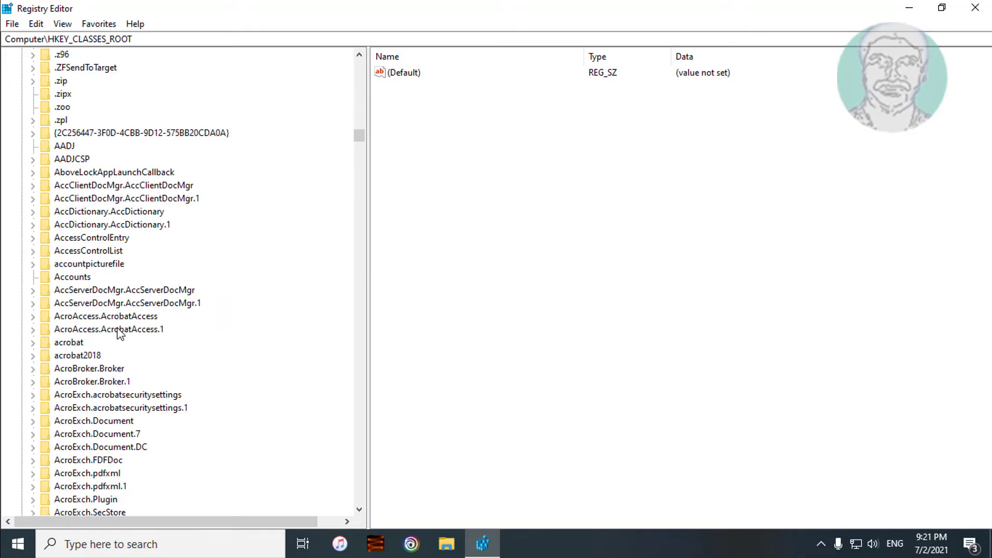
scroll(120, 334, down, 10)
scroll(118, 333, down, 10)
scroll(116, 333, down, 10)
scroll(115, 332, down, 10)
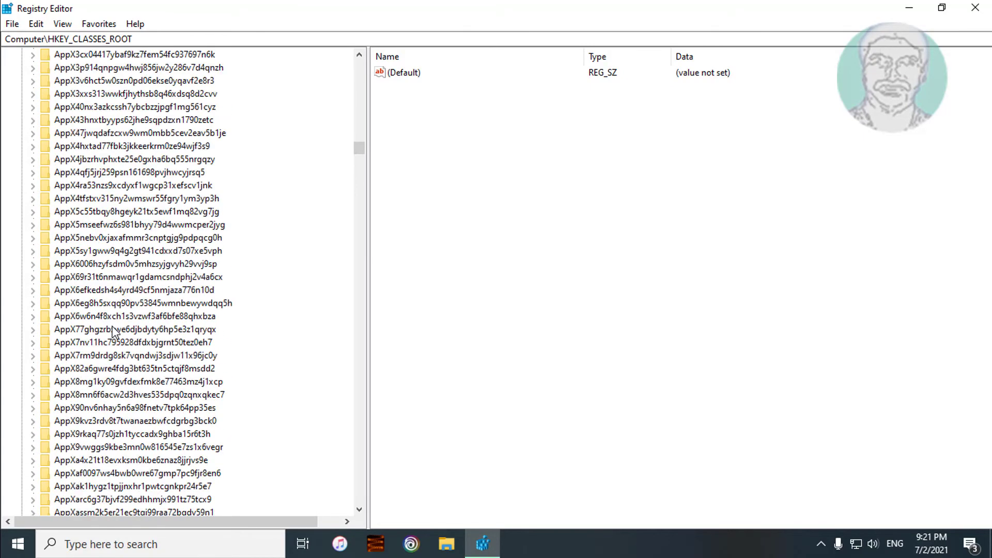
scroll(113, 332, down, 10)
scroll(114, 332, down, 10)
scroll(114, 332, down, 10)
scroll(115, 332, down, 10)
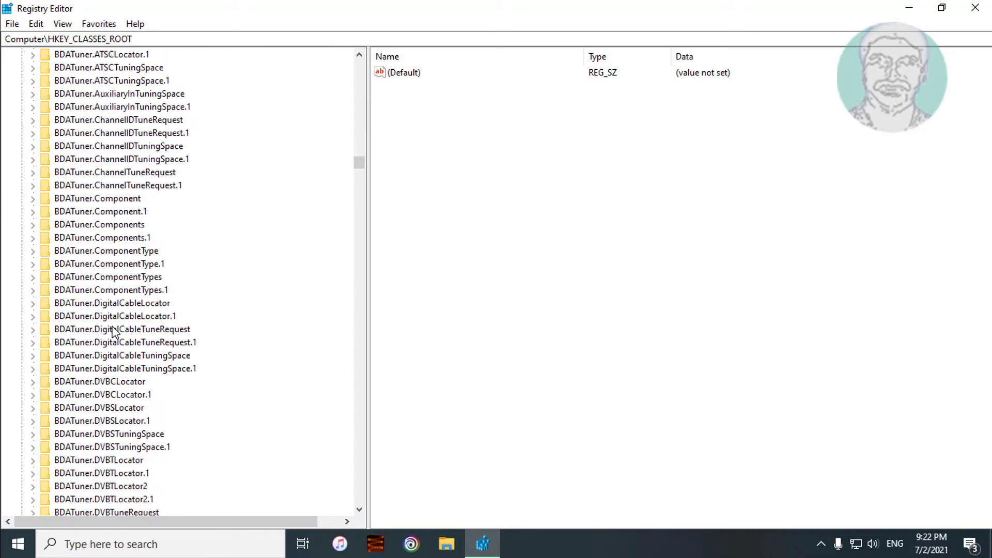
scroll(114, 332, down, 10)
scroll(114, 332, down, 10)
scroll(114, 332, down, 10)
scroll(114, 332, down, 10)
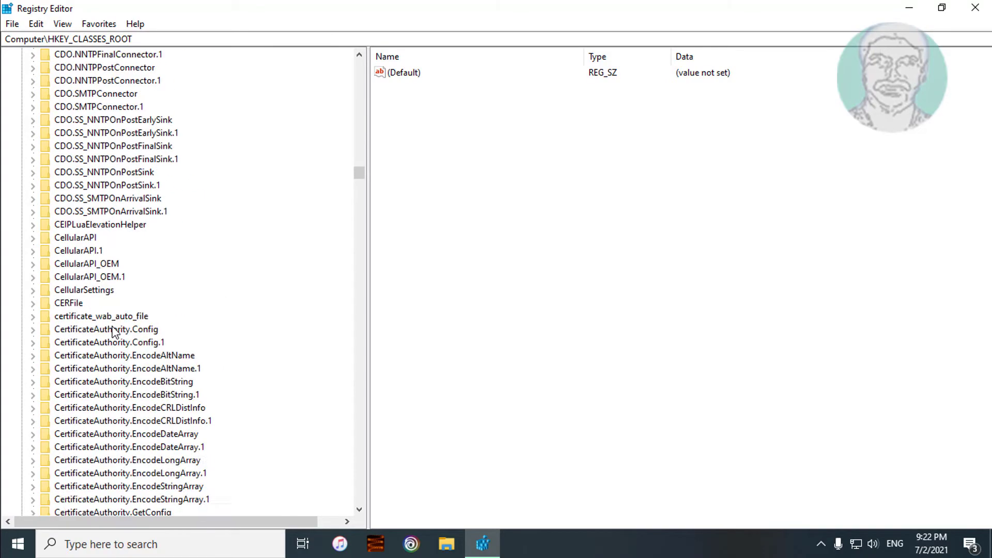
scroll(114, 332, down, 10)
scroll(114, 332, down, 10)
scroll(114, 332, down, 10)
scroll(113, 332, down, 10)
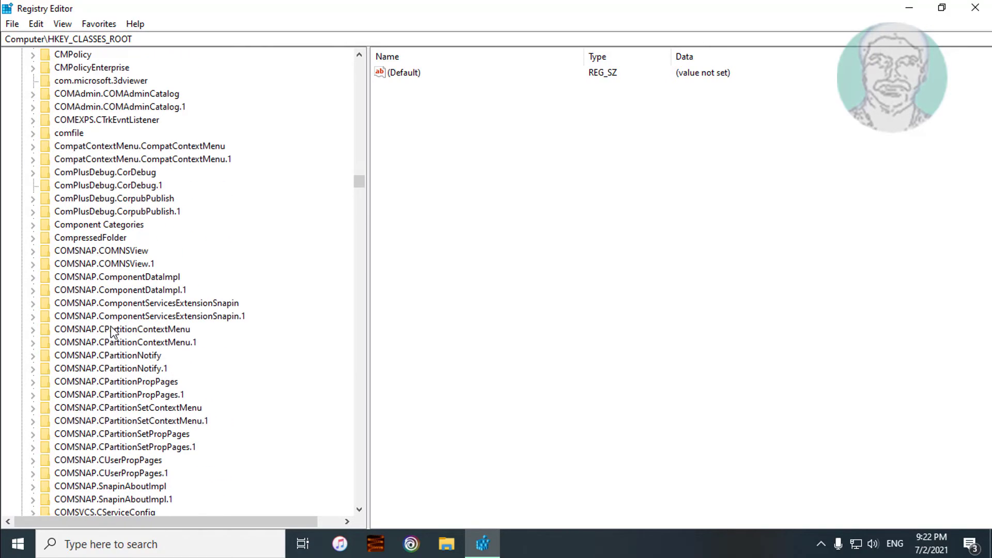
scroll(113, 332, down, 10)
scroll(113, 331, down, 10)
scroll(112, 332, down, 10)
scroll(113, 332, down, 10)
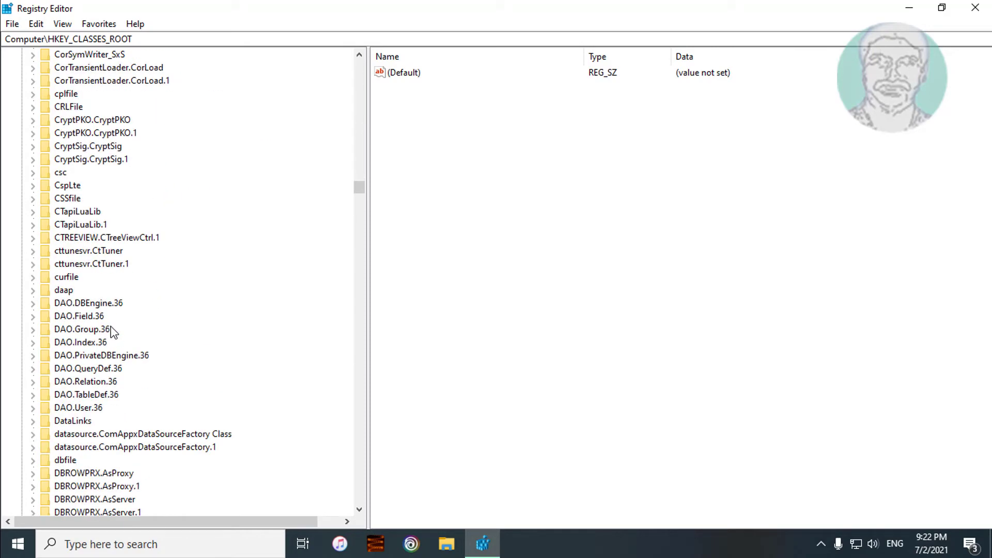
scroll(111, 328, down, 5)
scroll(111, 328, down, 1)
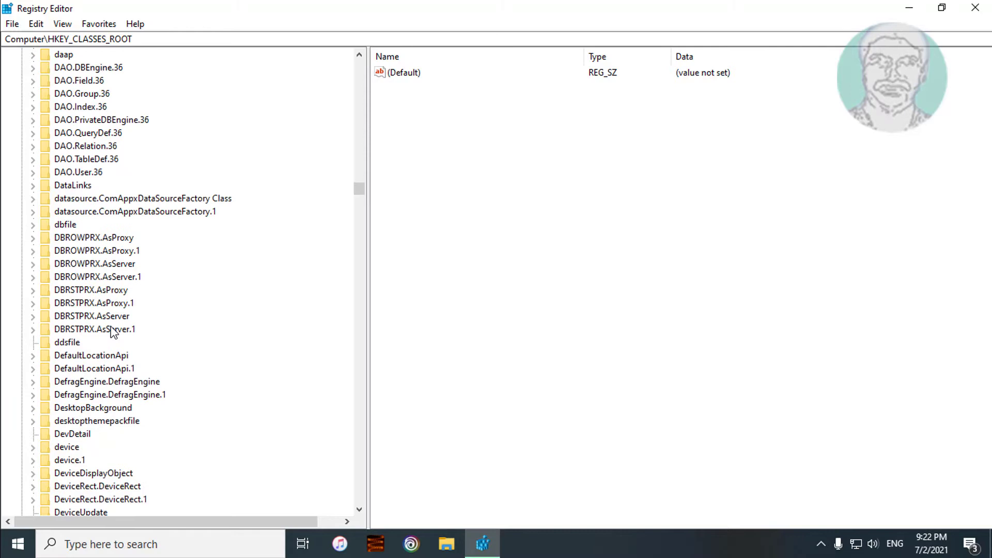
scroll(110, 328, down, 2)
scroll(113, 332, down, 2)
scroll(112, 331, down, 2)
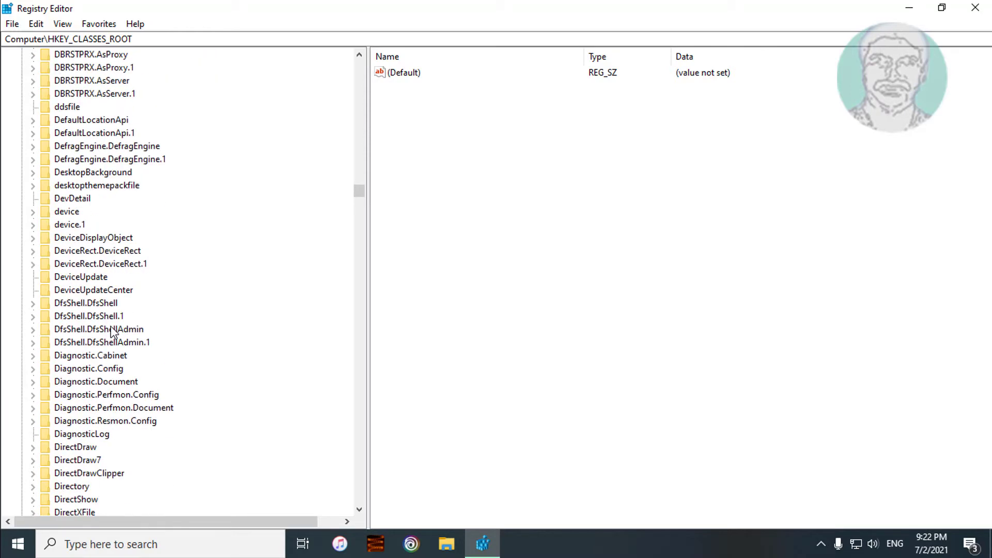
scroll(112, 332, down, 3)
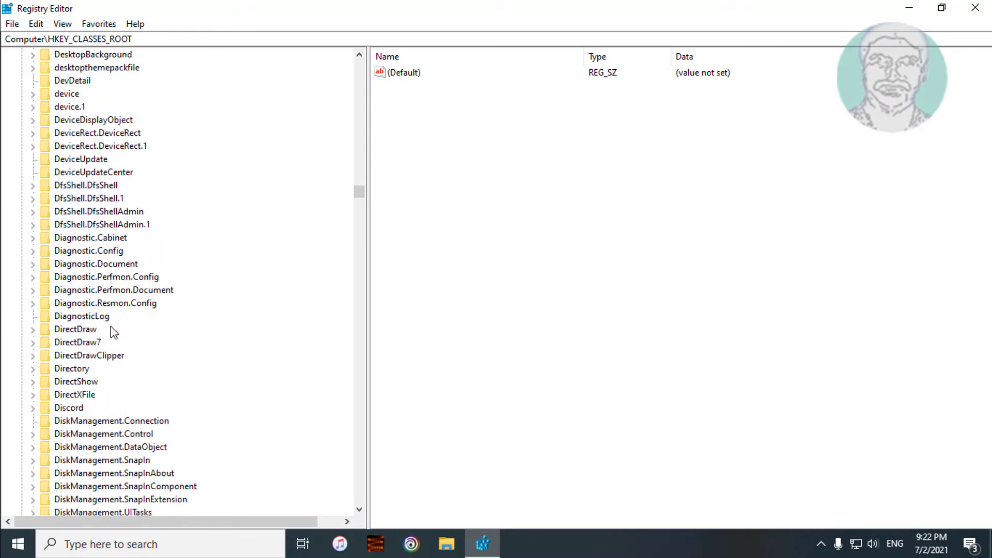
Expand Directory > Background > shellex and open ContextMenuHandlers.
click(71, 369)
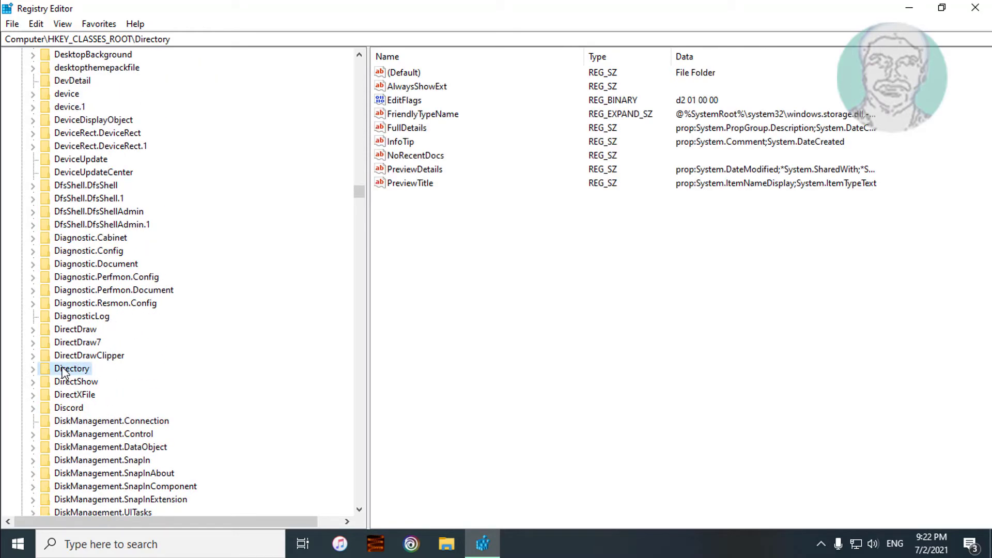
click(33, 370)
scroll(78, 342, down, 1)
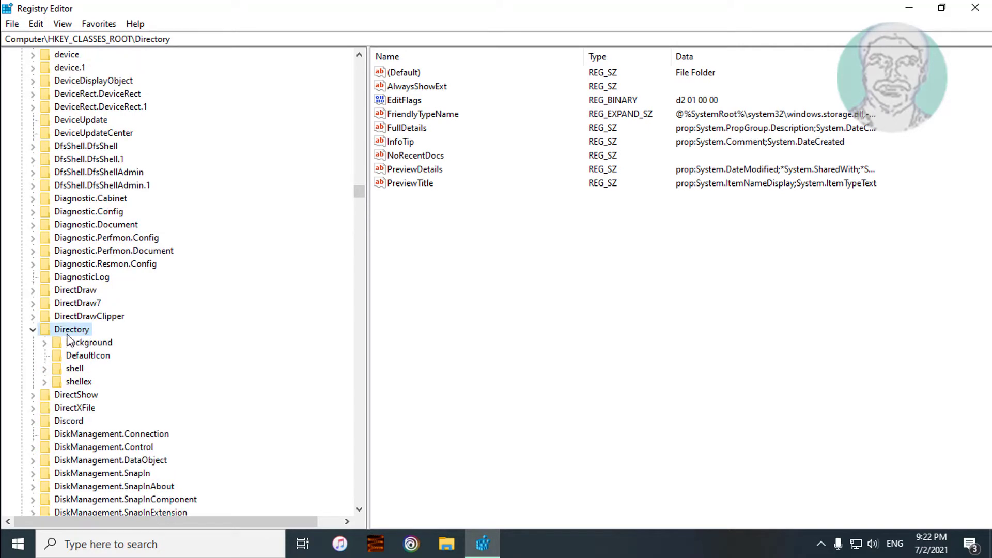
click(77, 343)
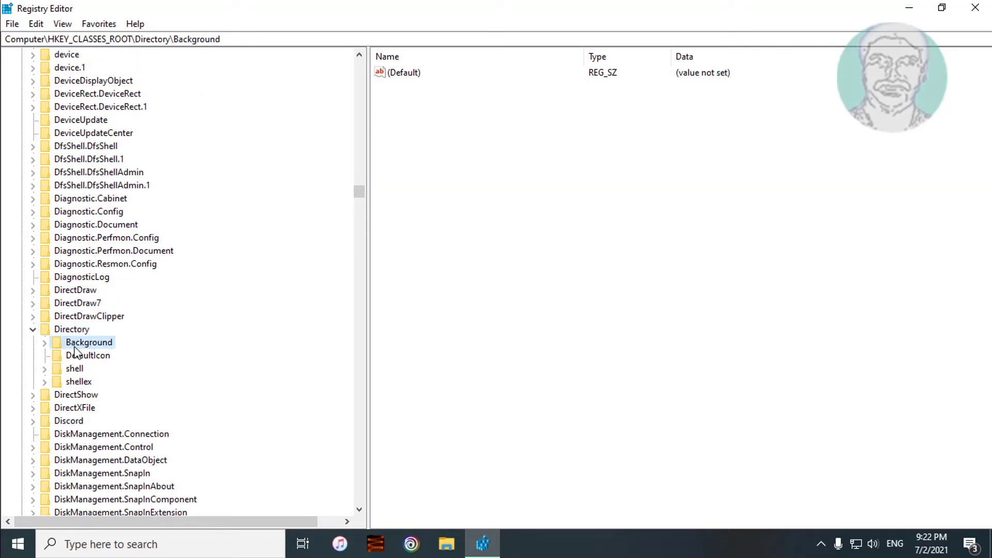
click(44, 342)
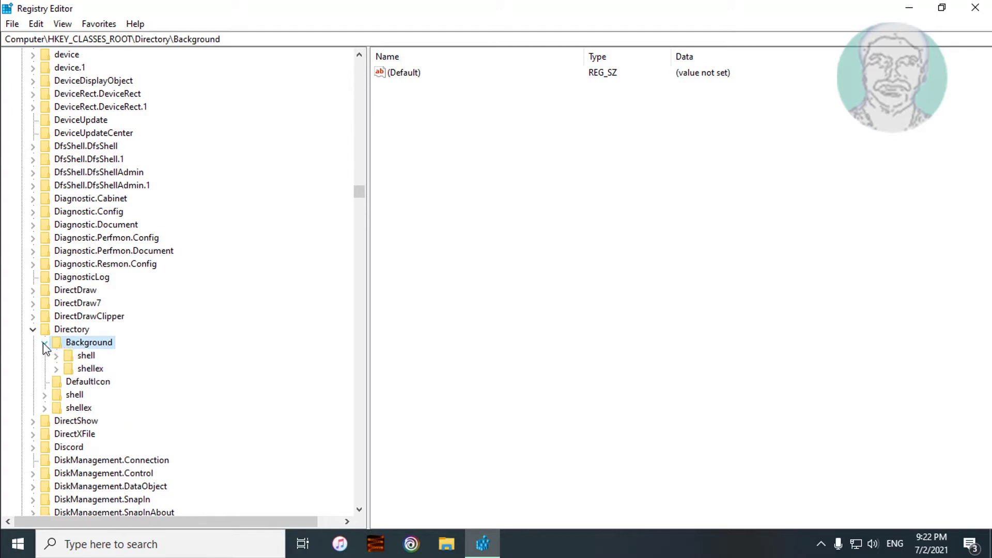
click(96, 374)
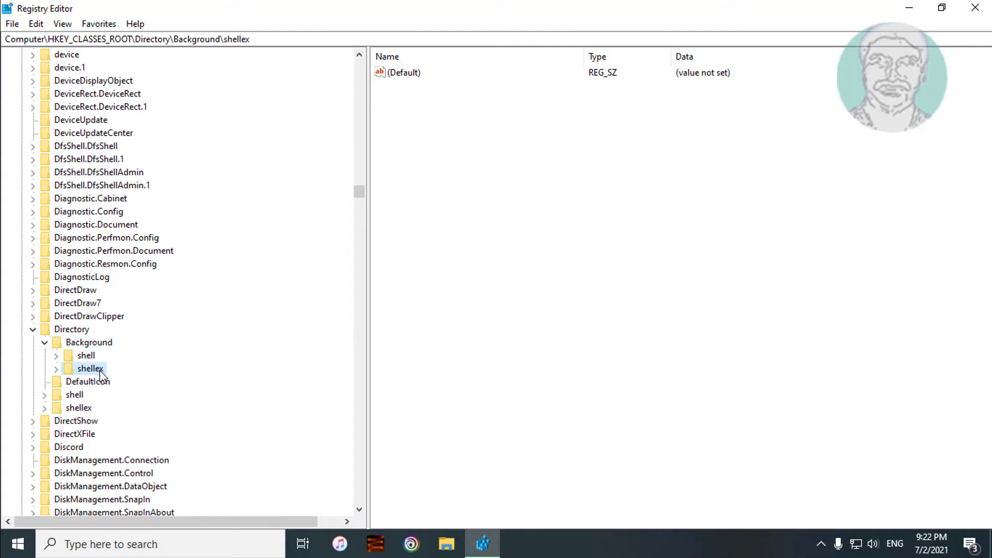
click(56, 368)
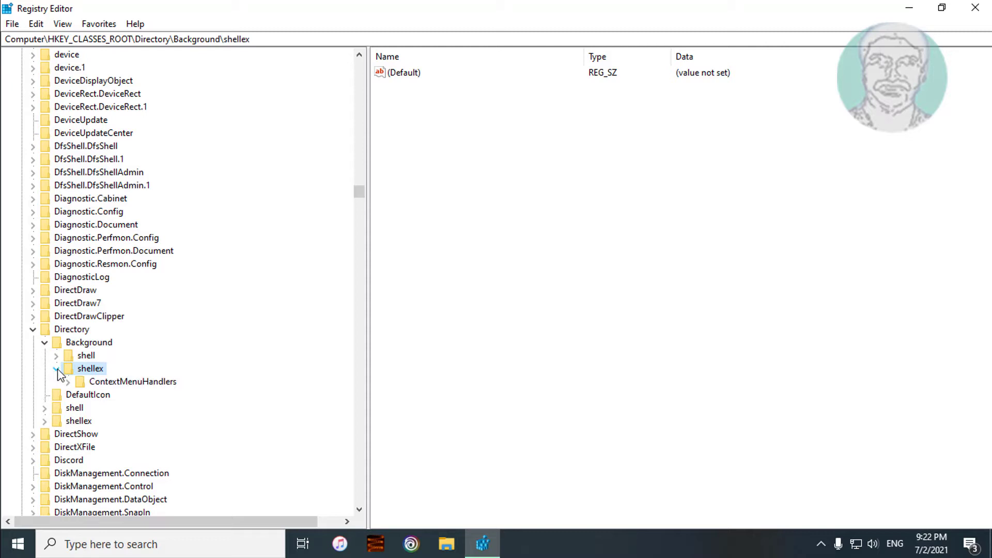
click(119, 383)
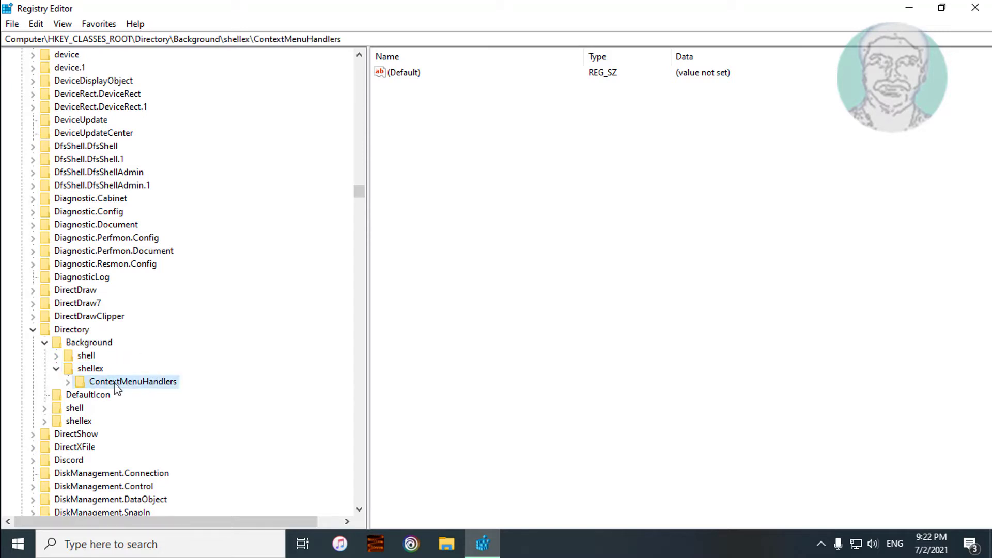
click(69, 382)
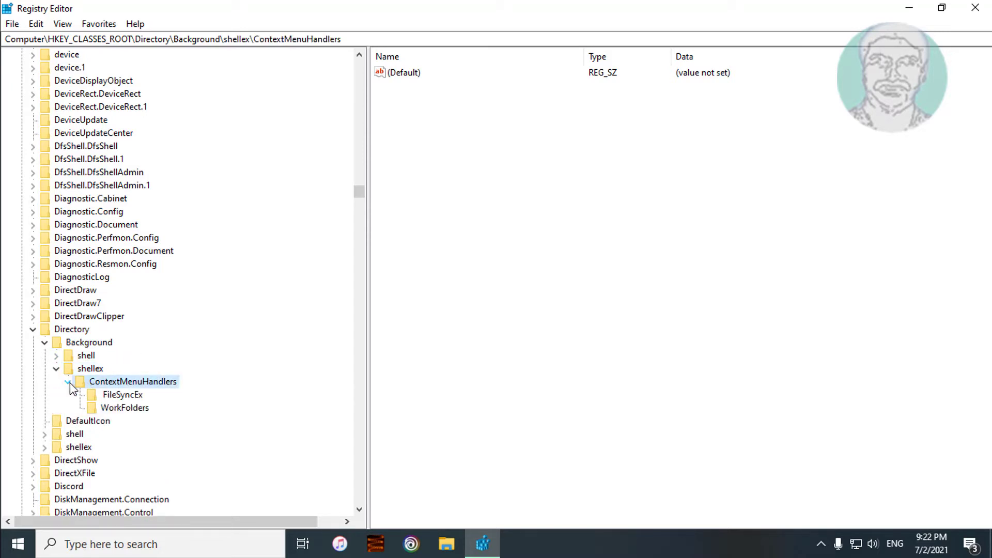
Create a key named 'New' under ContextMenuHandlers.
right_click(136, 385)
mouse_move(193, 407)
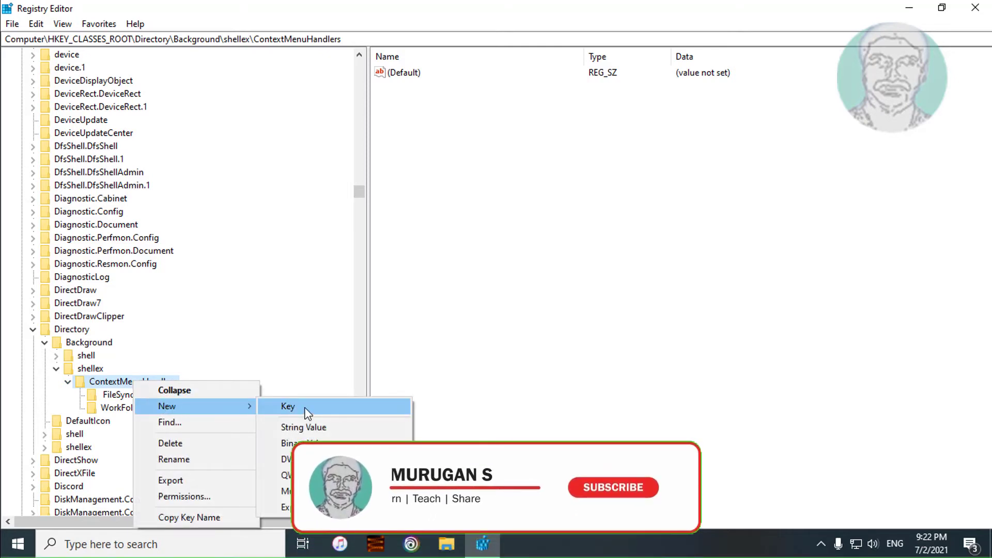
click(285, 407)
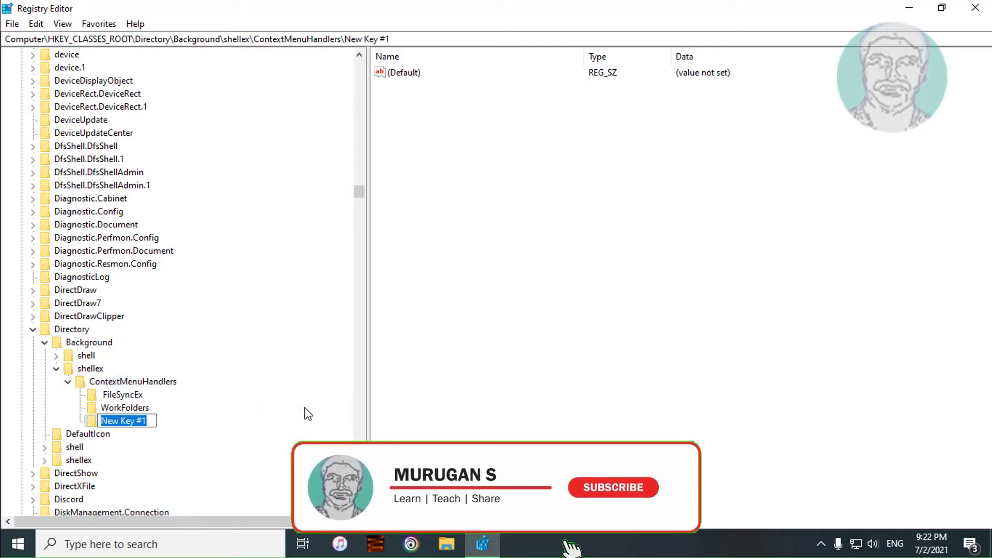
text(New)
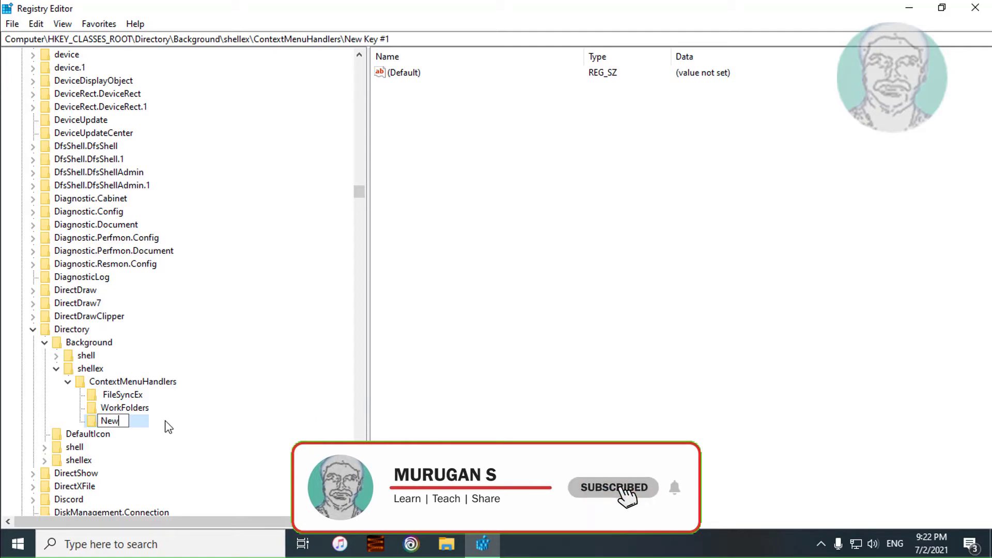
key(Return)
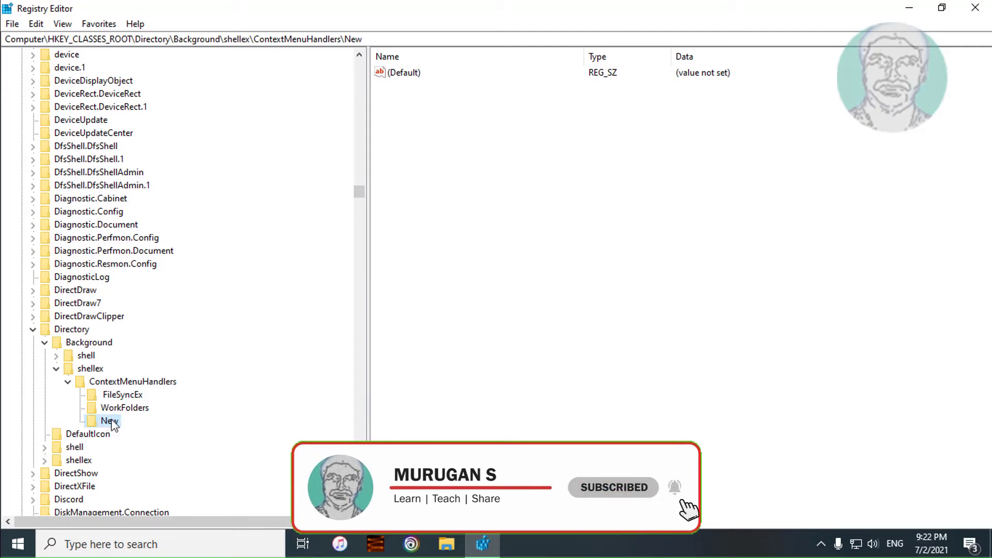
Paste {D969A300-E7FF-11d0-A93B-00A0C90F2719} as the New key's (Default) value and save it.
double_click(410, 76)
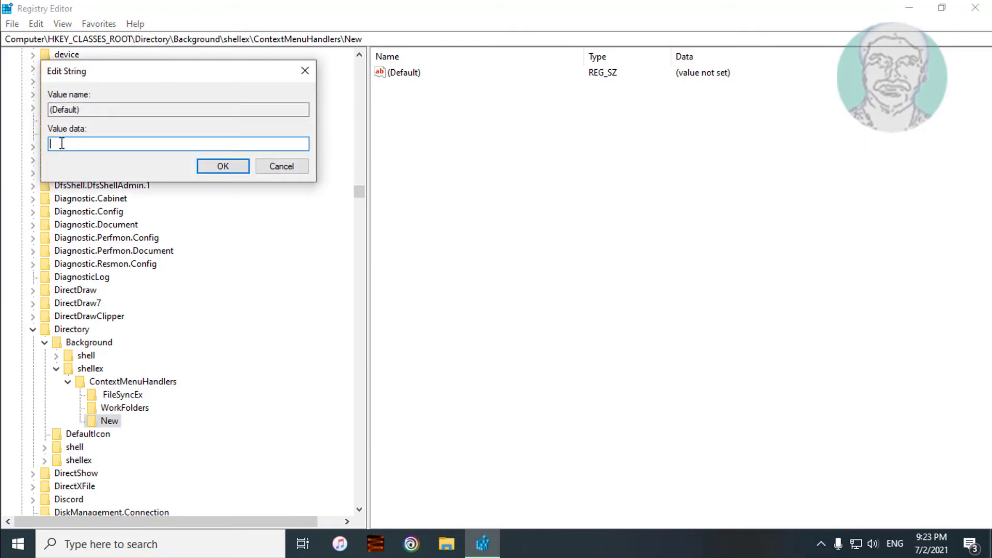
right_click(61, 144)
click(94, 206)
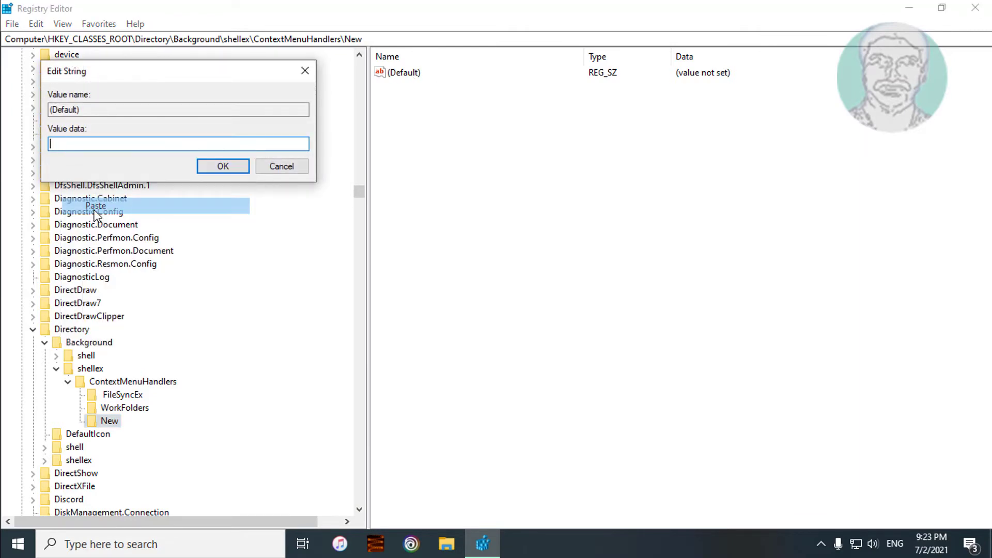
click(220, 170)
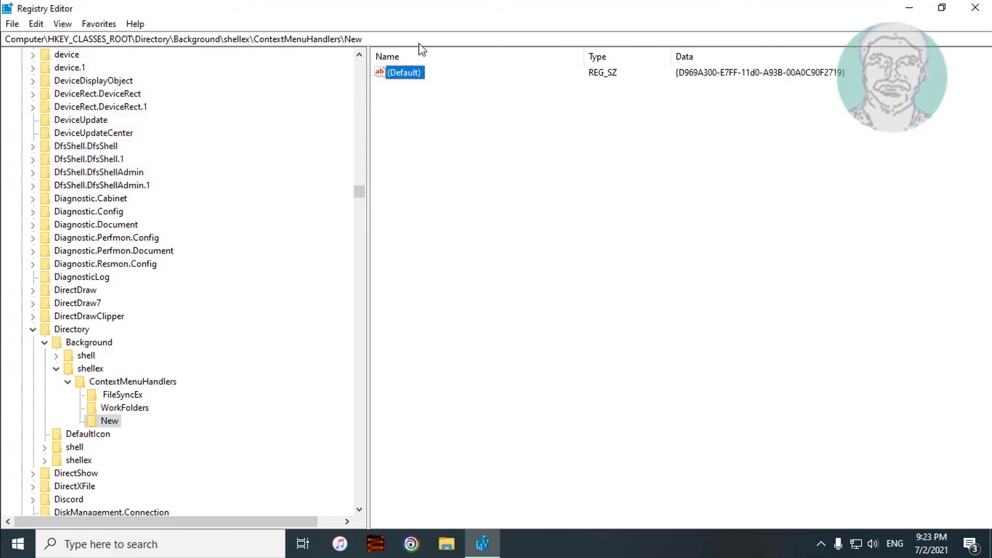
Collapse the ContextMenuHandlers, shellex, Background and Directory keys.
click(69, 383)
click(55, 369)
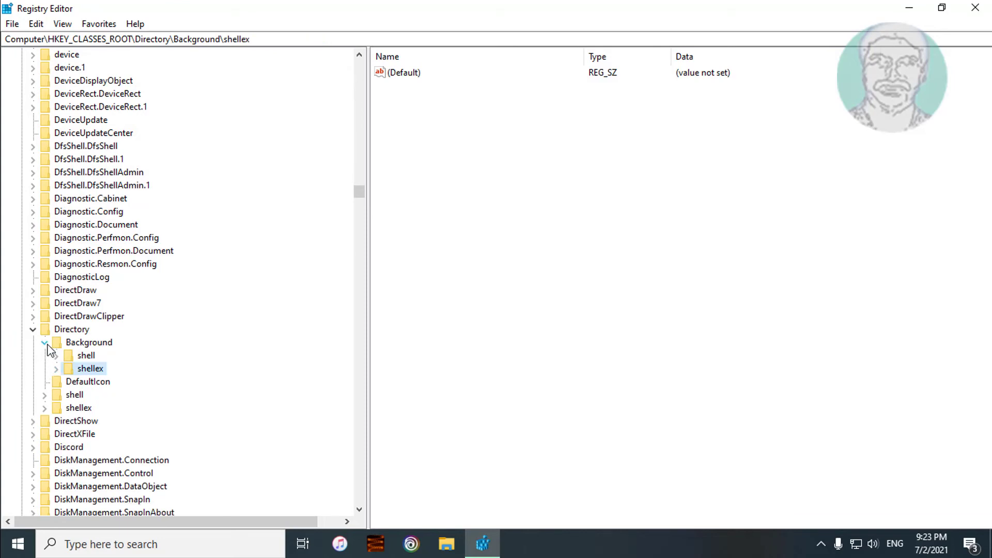
click(44, 343)
drag(359, 196, 366, 56)
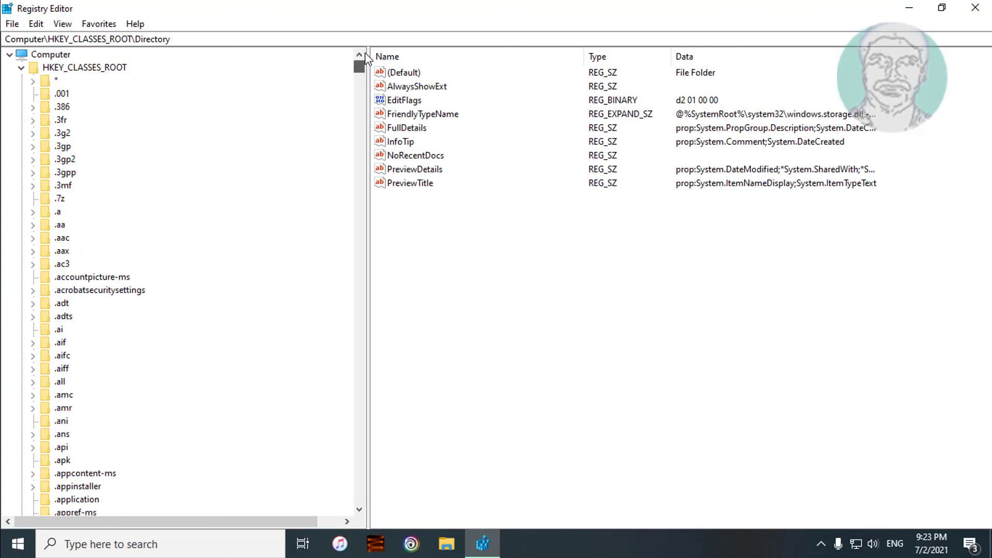
Collapse HKEY_CLASSES_ROOT, exit Registry Editor, and confirm the desktop New submenu is restored.
click(22, 69)
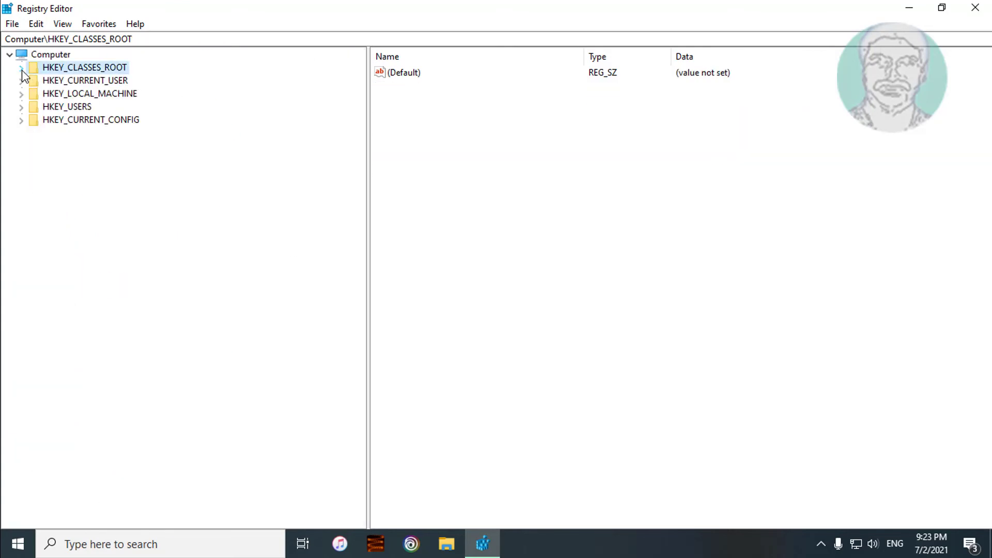
click(977, 10)
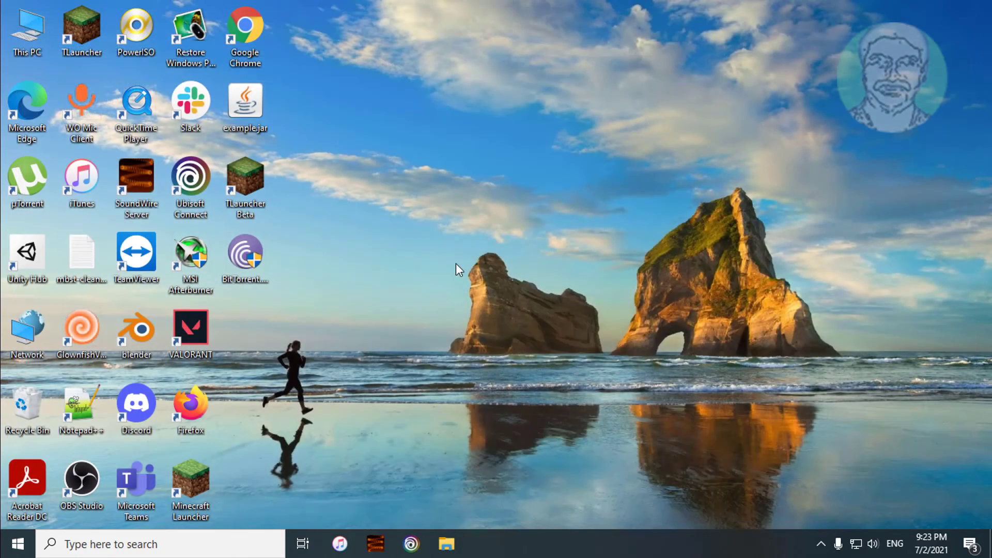
right_click(434, 191)
mouse_move(469, 308)
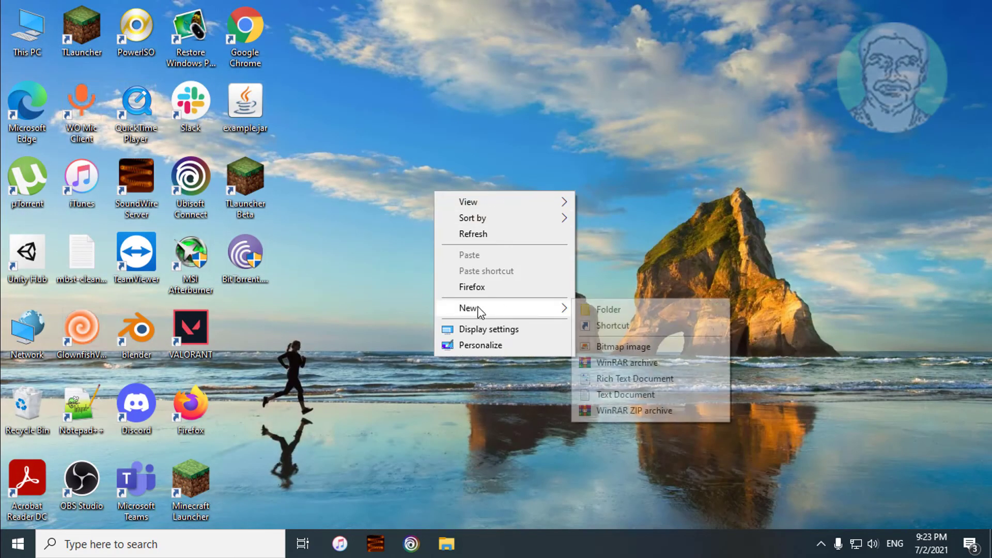